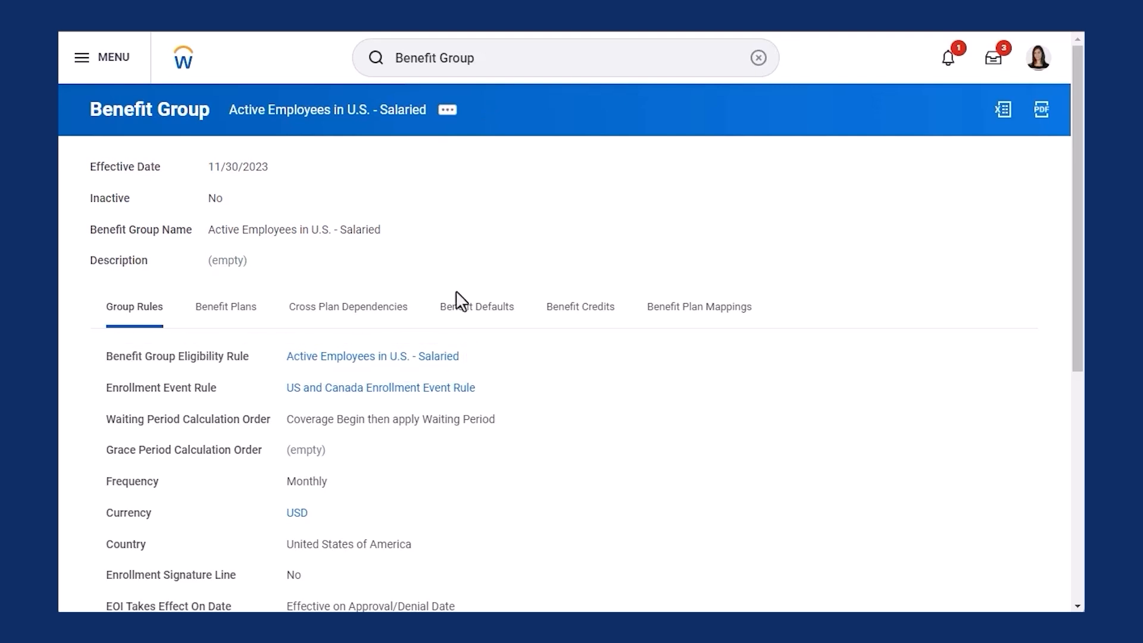
left_click(470, 357)
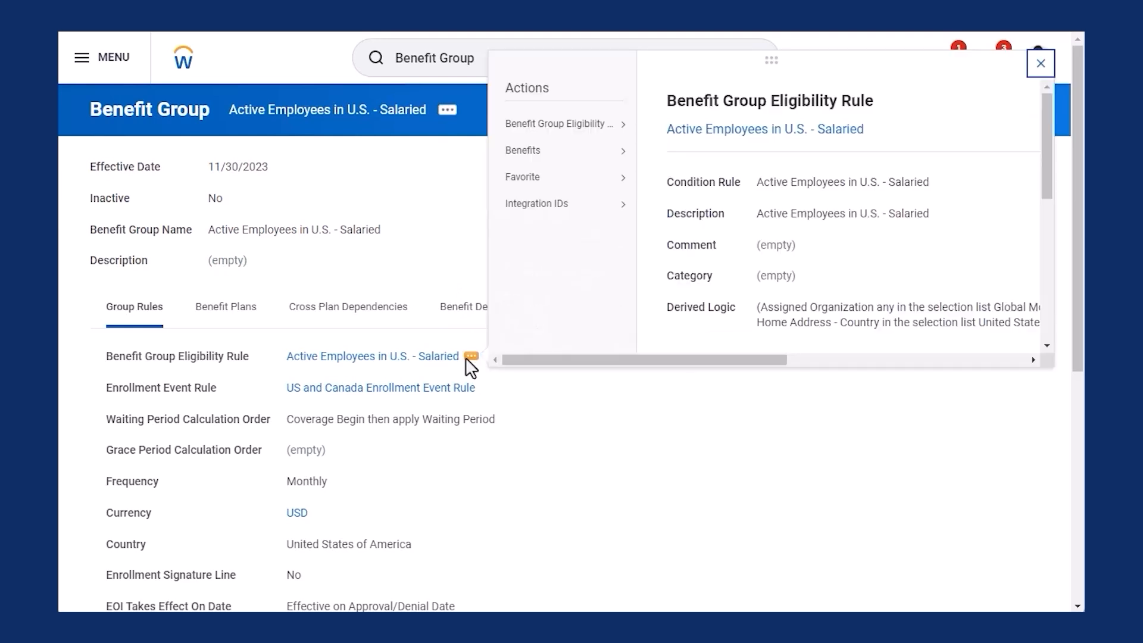
left_click_drag(553, 359, 635, 366)
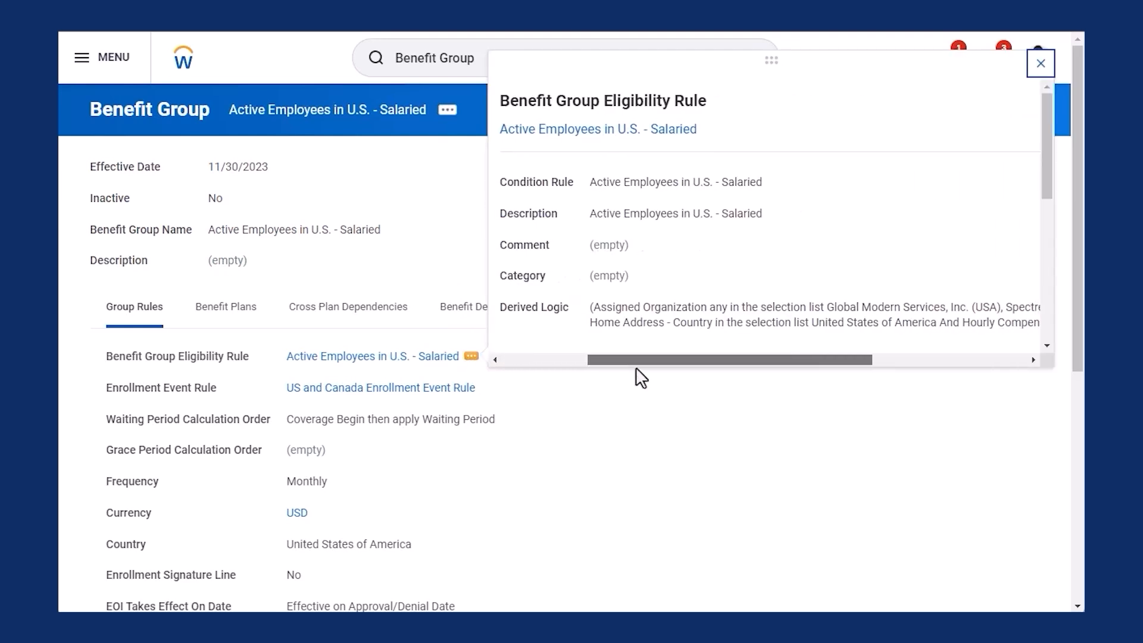
left_click_drag(1045, 137, 1037, 265)
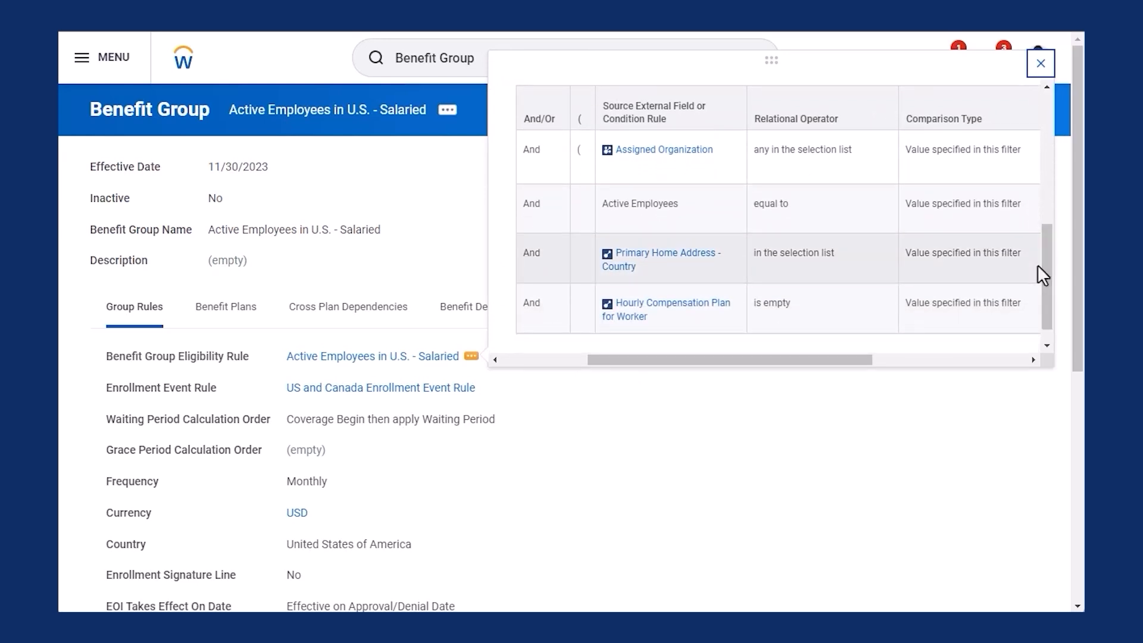
left_click_drag(1038, 265, 1064, 95)
left_click_drag(851, 357, 646, 378)
mouse_move(610, 150)
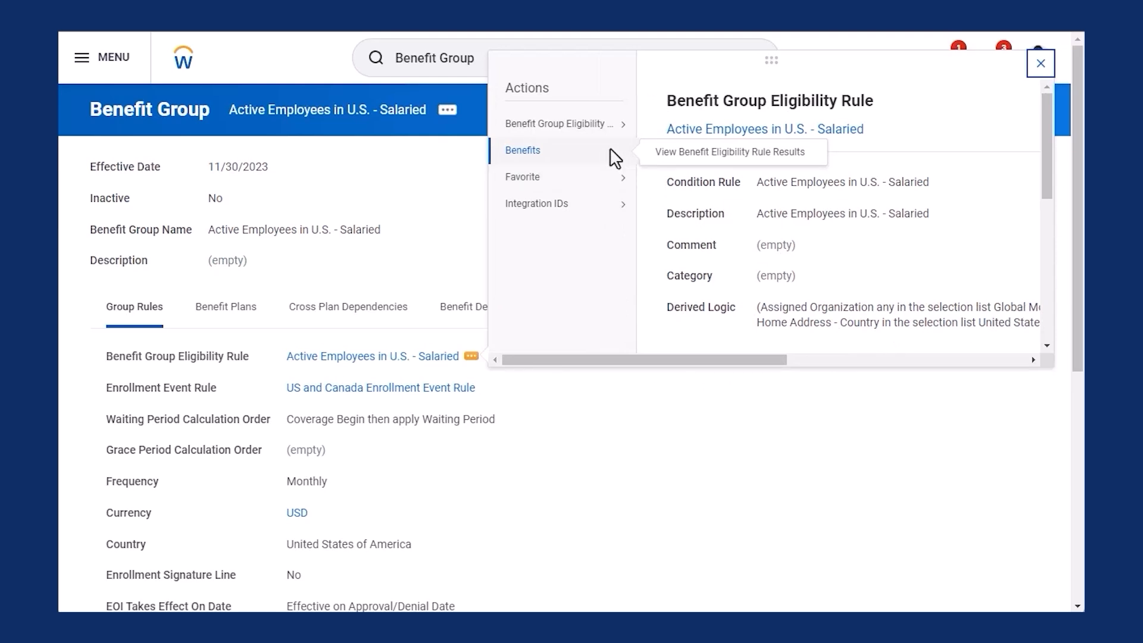
mouse_move(610, 125)
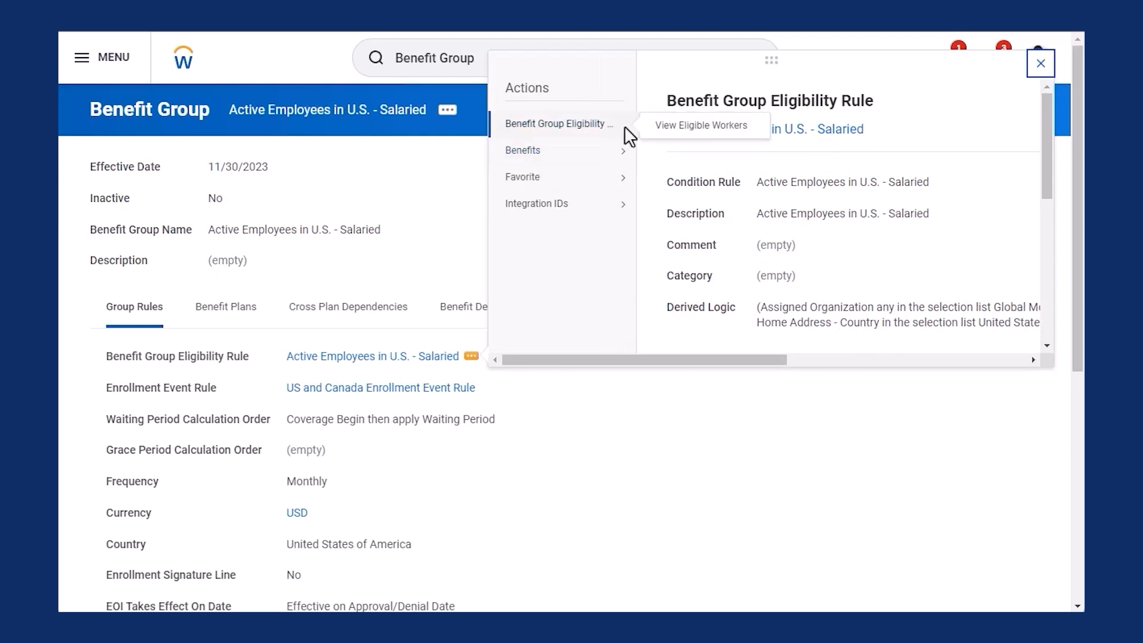
left_click(689, 129)
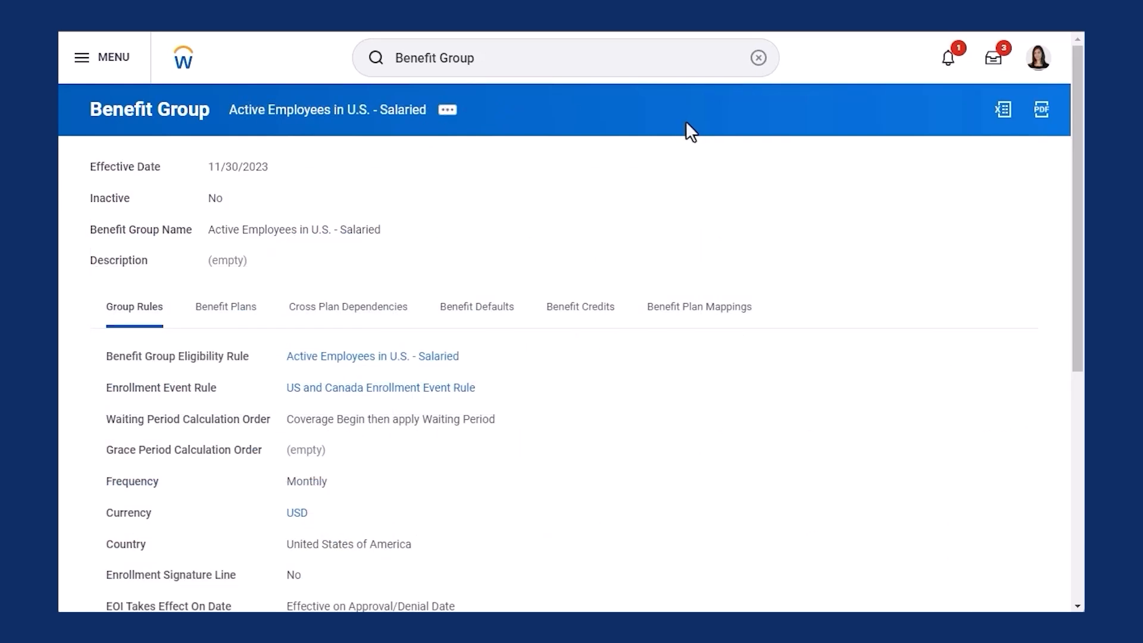
Step: Run View Benefit Eligibility Rule Results for the first test employee with View As Of 11/30/2023
left_click(471, 357)
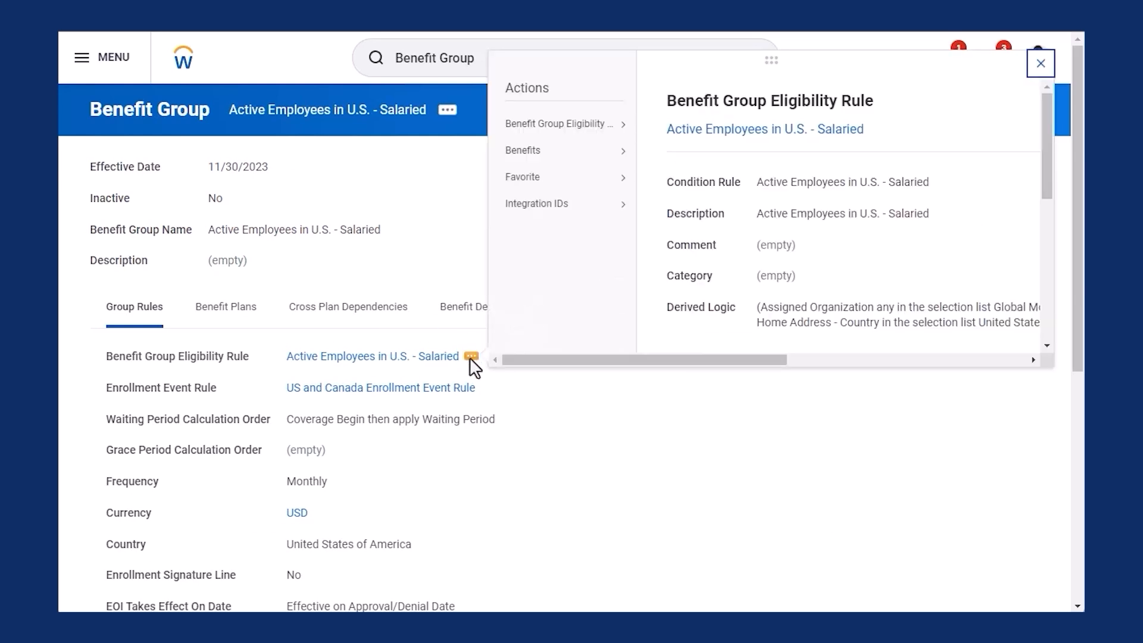
mouse_move(581, 162)
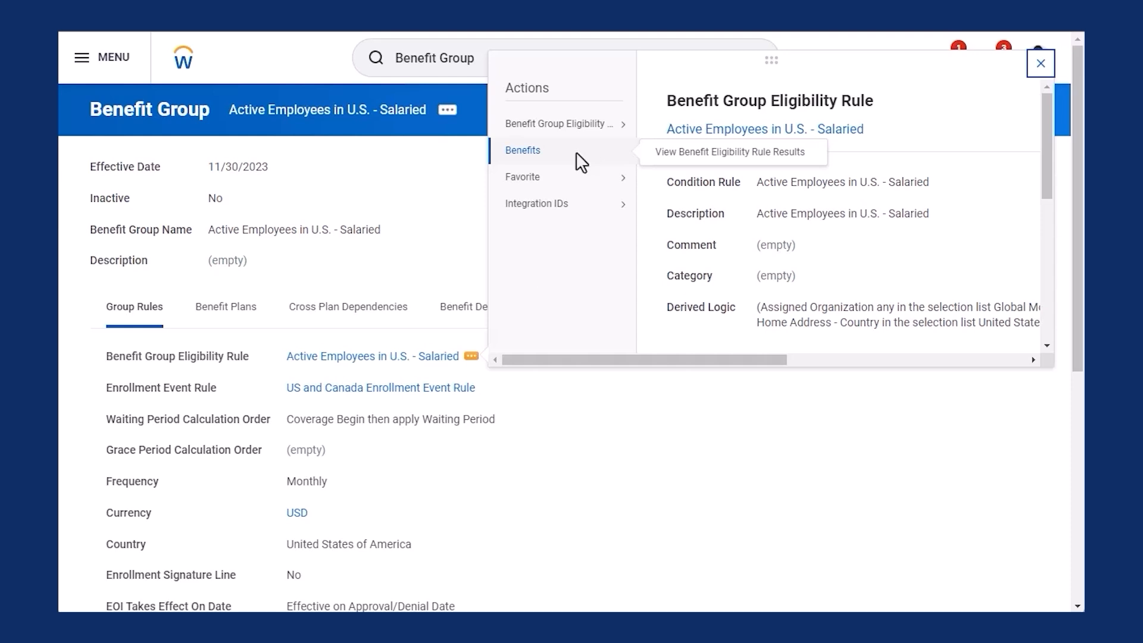
left_click(667, 159)
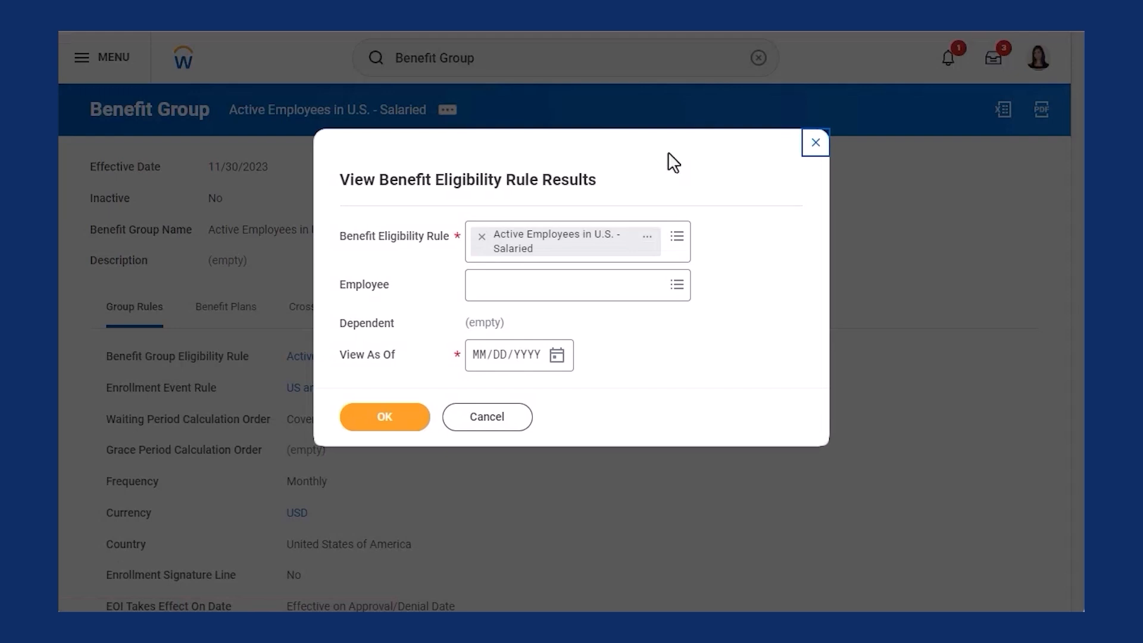
left_click(676, 284)
key("Return")
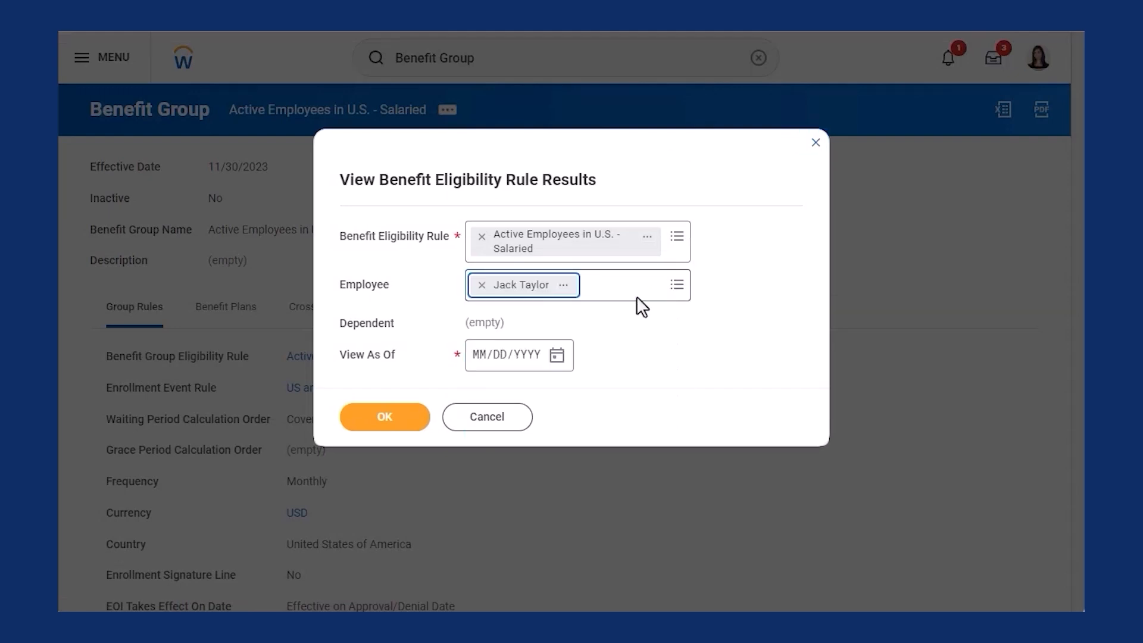
left_click(557, 355)
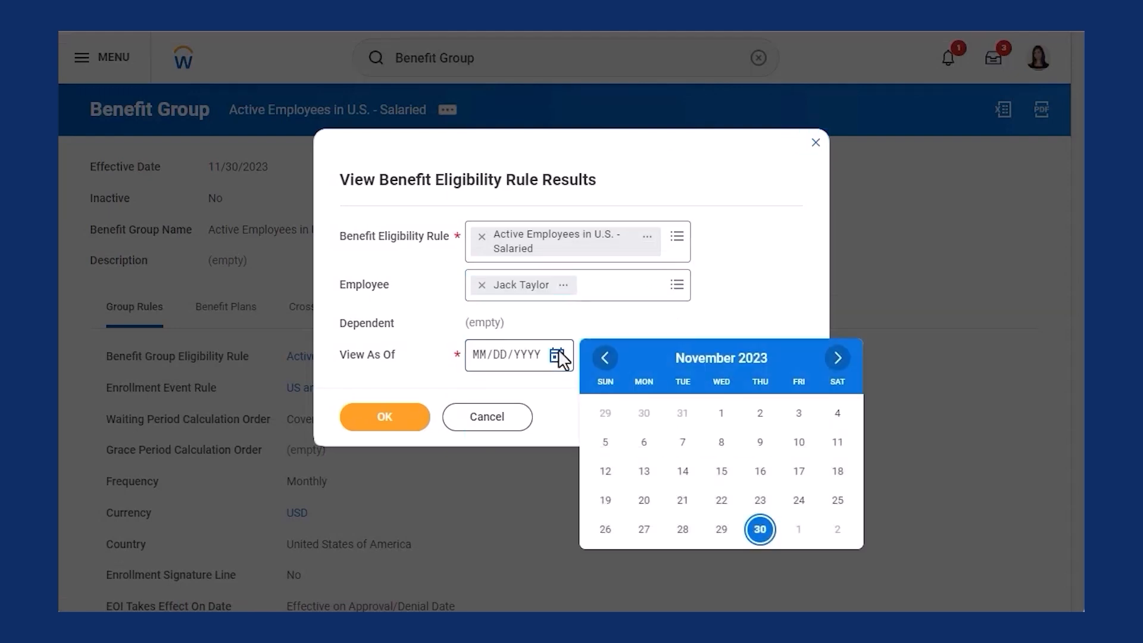
left_click(760, 528)
left_click(398, 419)
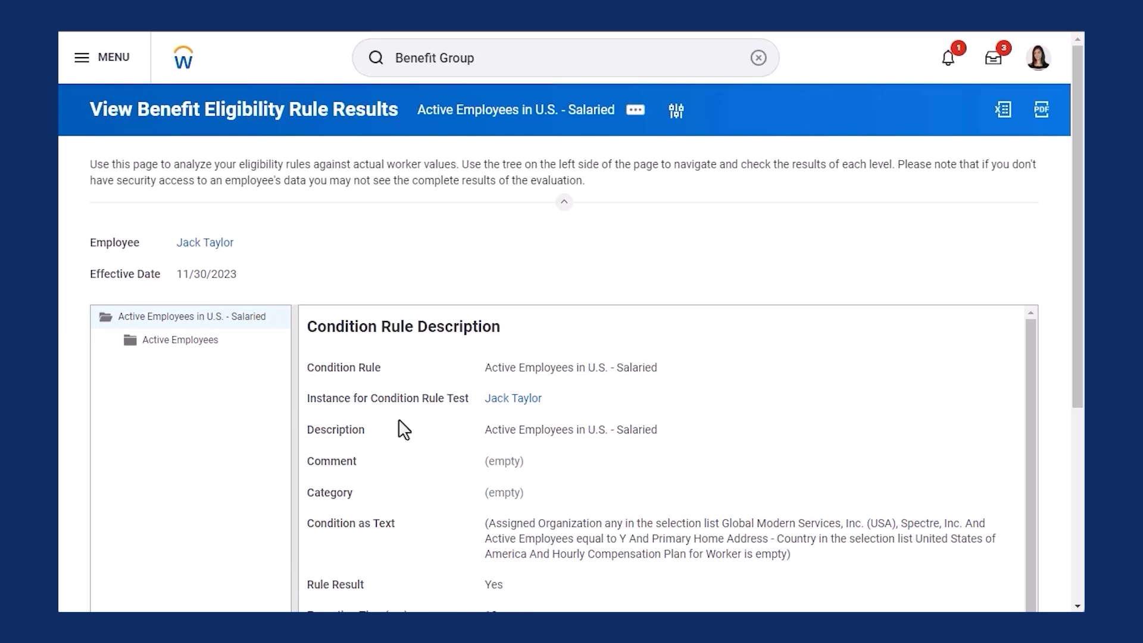
Step: Scroll down to the Condition Rule Evaluation table with its four And-joined conditions, then back up
left_click_drag(1074, 349, 1012, 568)
left_click_drag(1031, 455, 1029, 593)
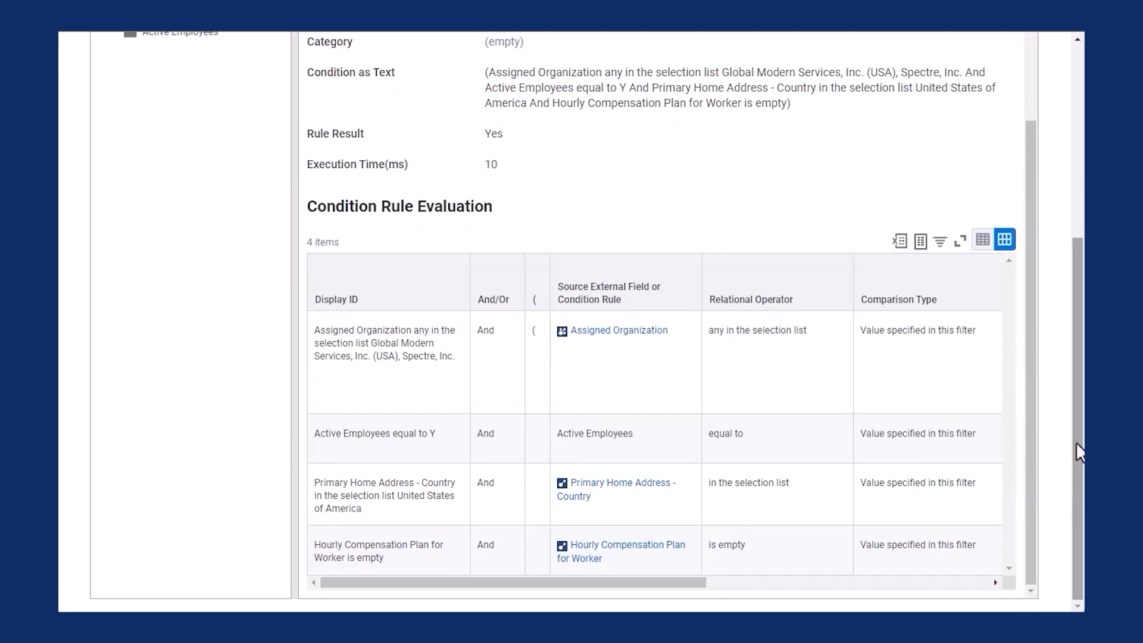
left_click_drag(1077, 439, 1077, 232)
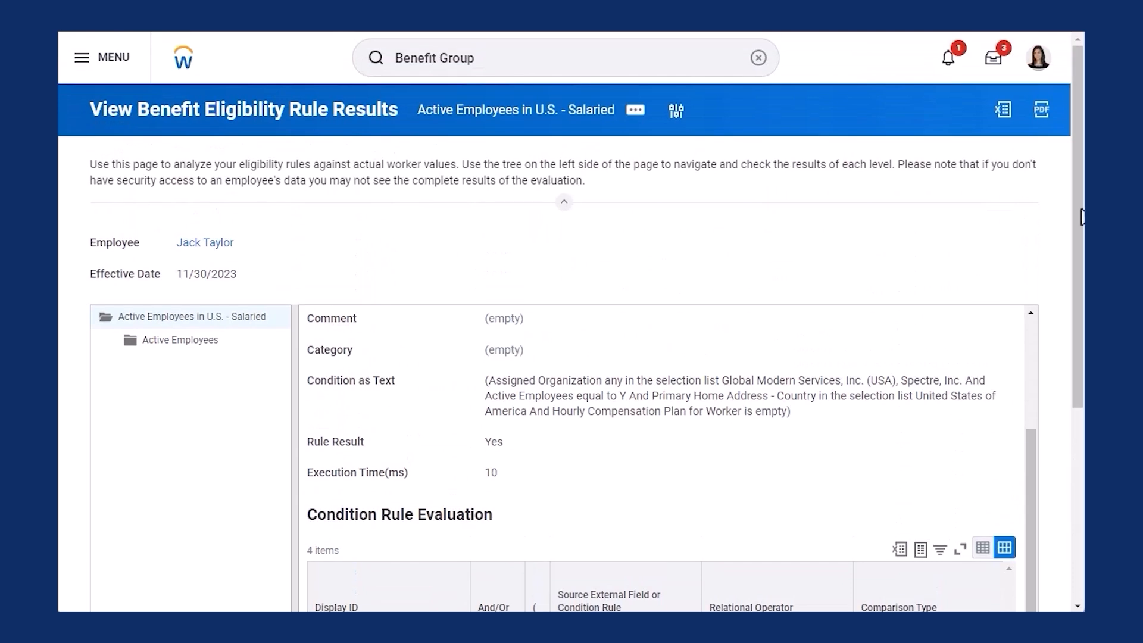
Step: Swap the test employee for a second worker and rerun the eligibility rule test
left_click(677, 111)
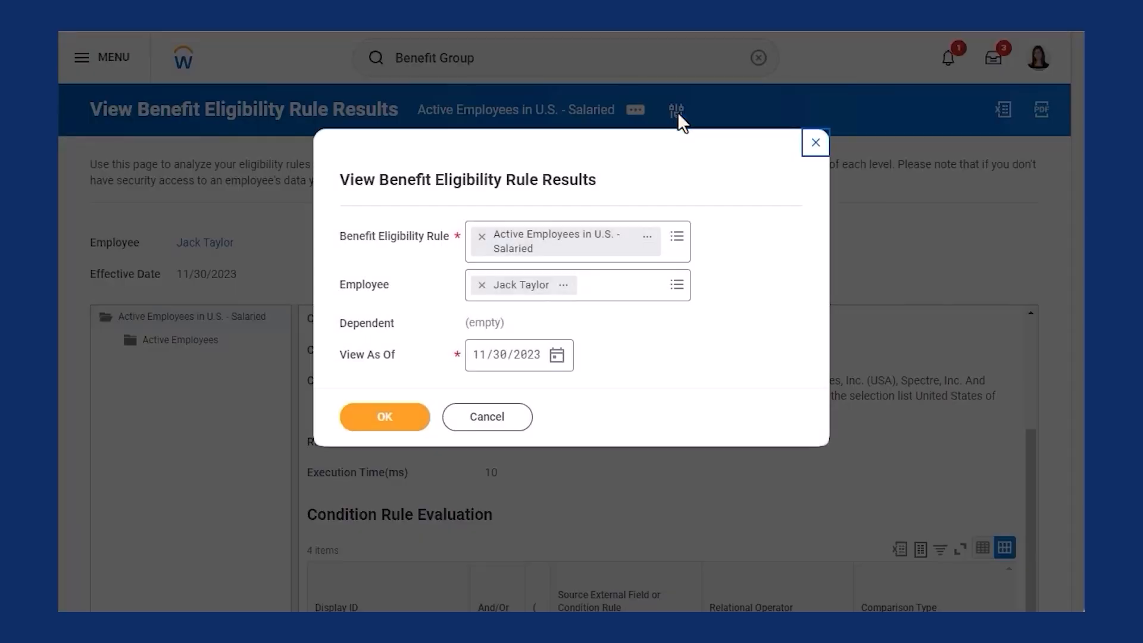
left_click(479, 284)
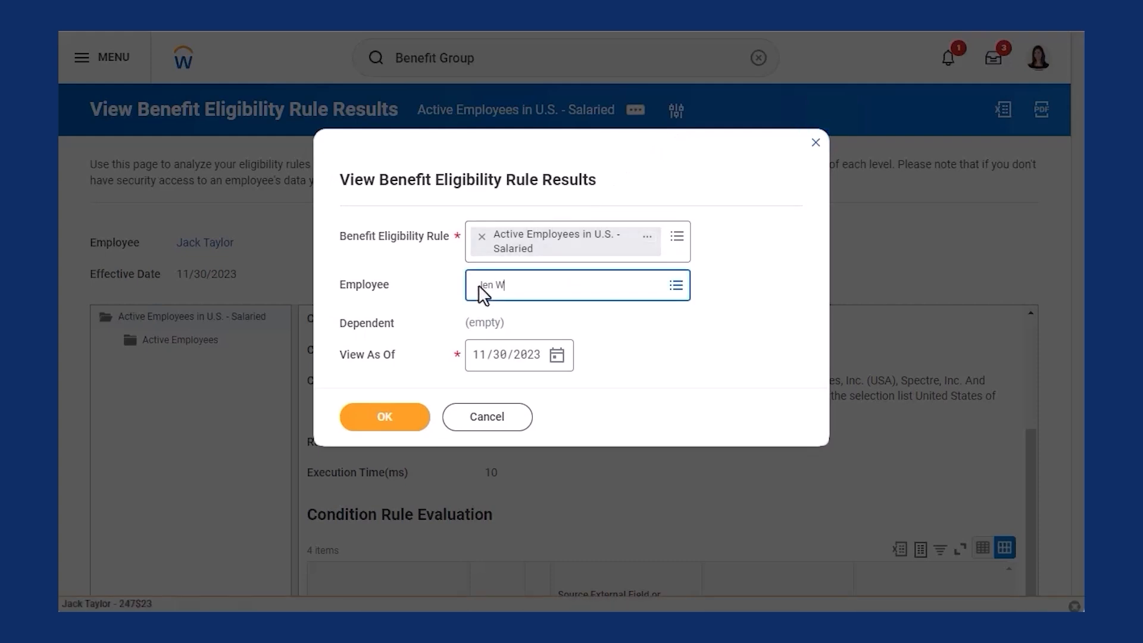
key("Return")
left_click(396, 423)
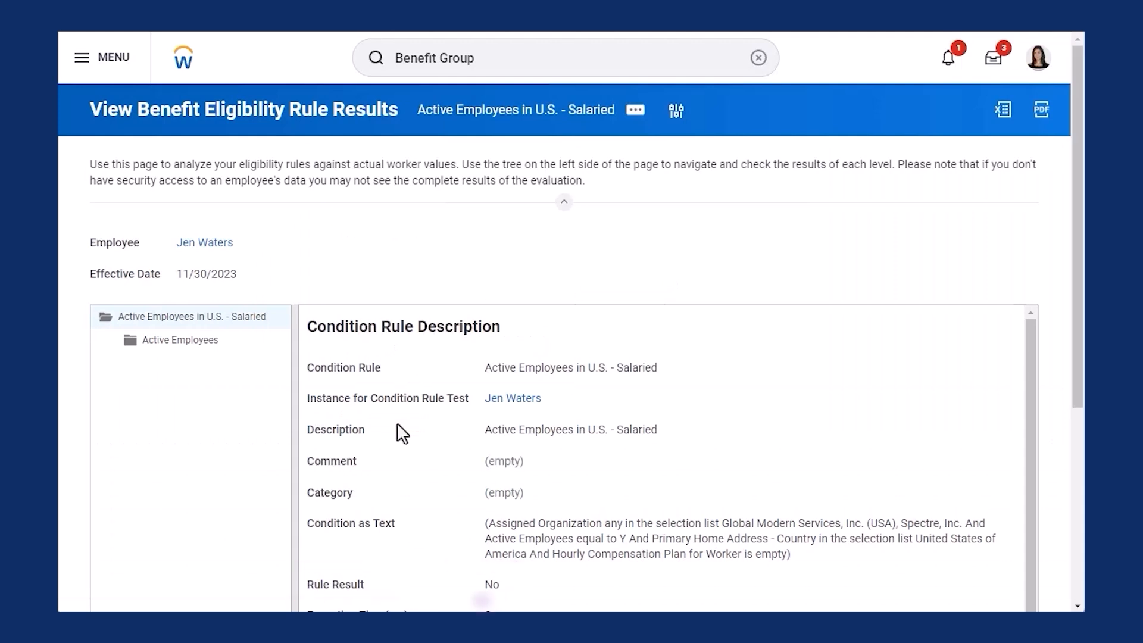
Step: Scroll to the Result column, where the hourly compensation condition fails for the second employee
left_click_drag(1073, 336, 1070, 519)
scroll(1030, 527, "down", 2)
left_click_drag(677, 582, 983, 610)
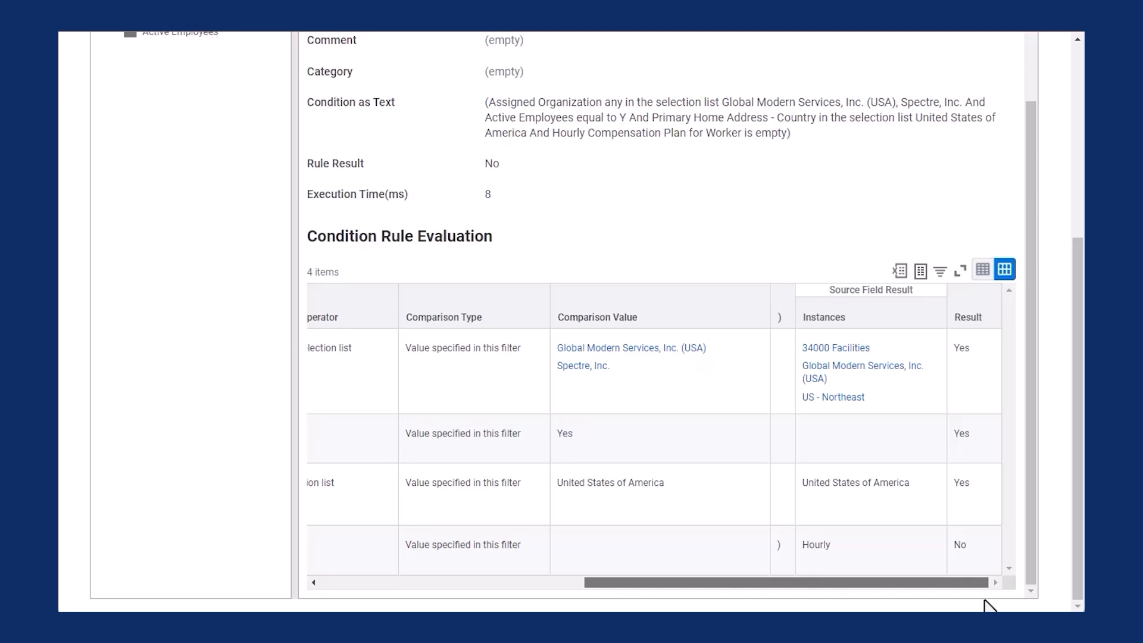
left_click_drag(1074, 359, 1075, 164)
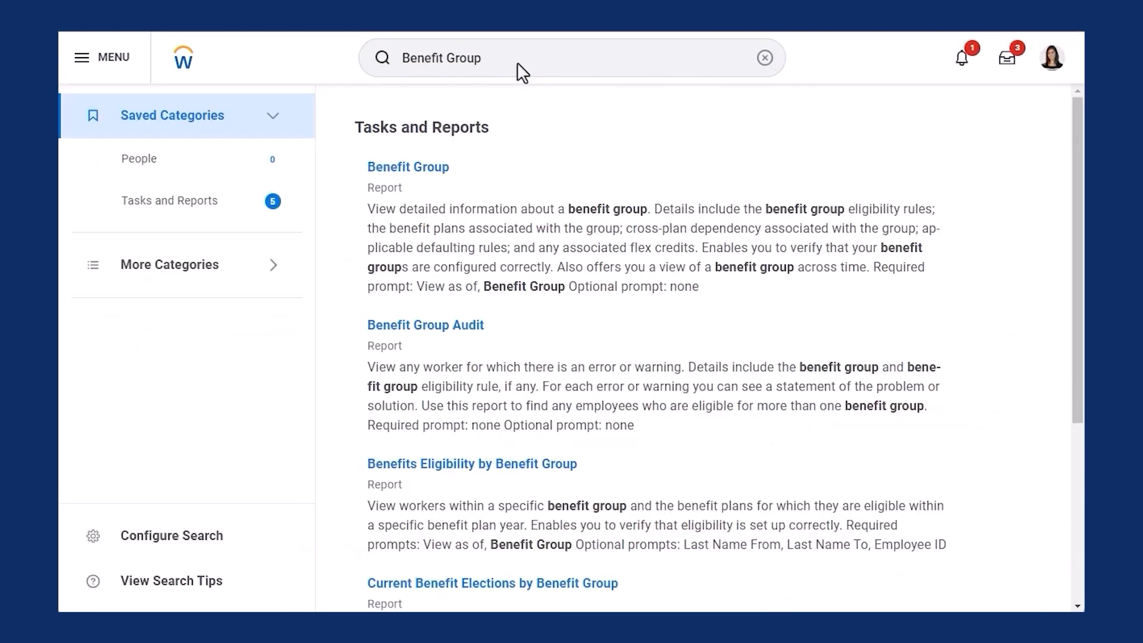
Step: Open the Benefit Group report, choose Active Employees in U.S. - Salaried in the prompt, and run it
left_click(429, 173)
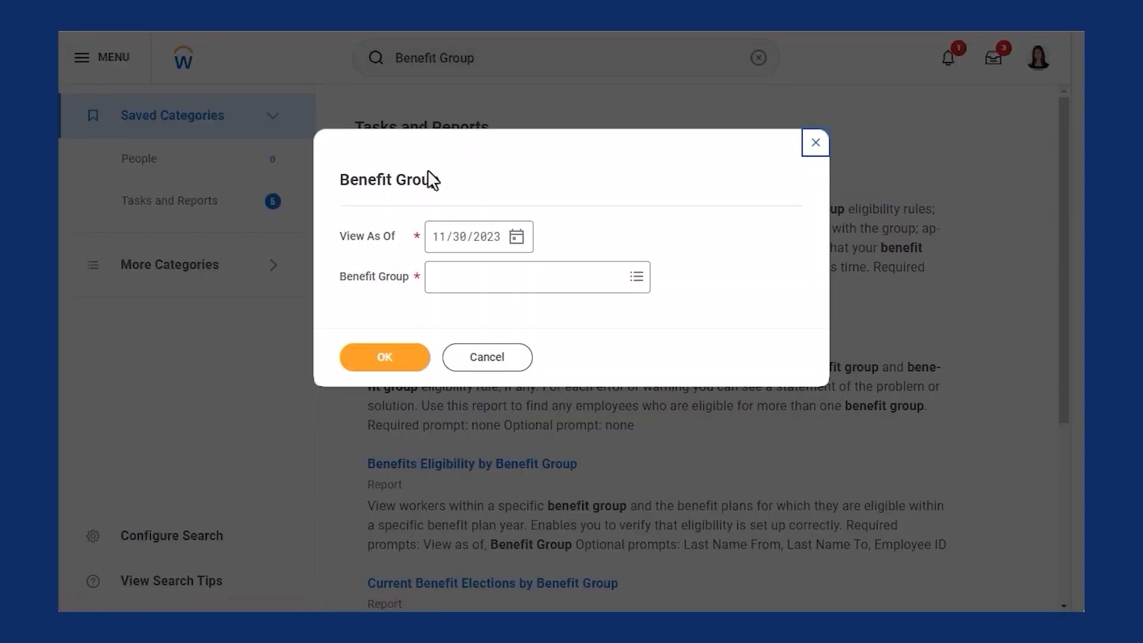
left_click(635, 278)
scroll(641, 348, "down", 2)
left_click_drag(639, 338, 635, 452)
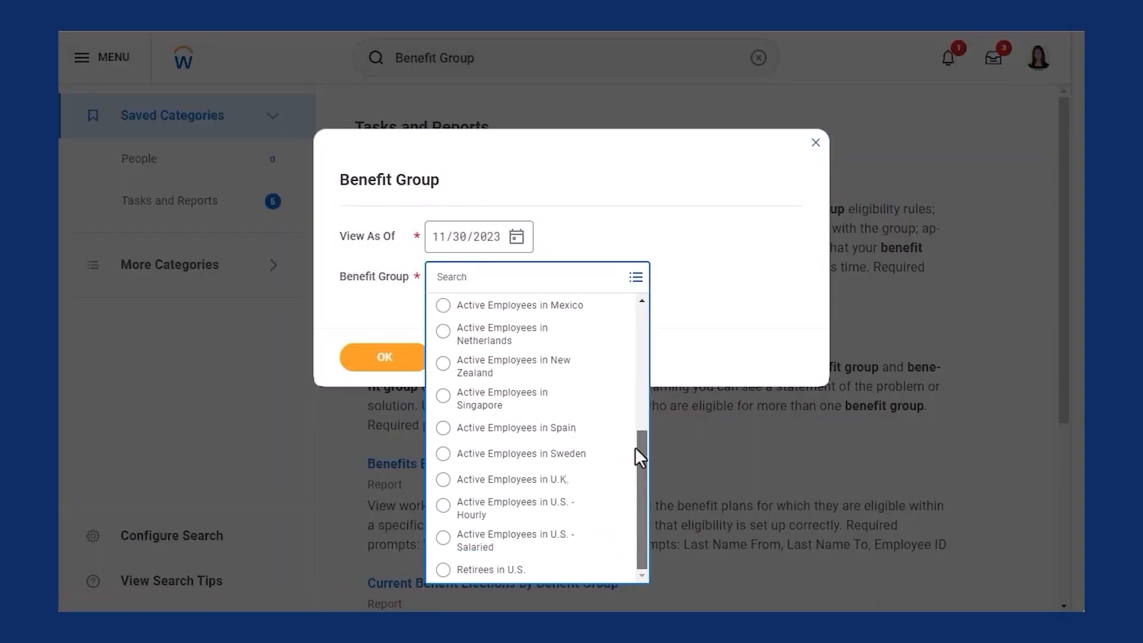
left_click(444, 534)
left_click(395, 356)
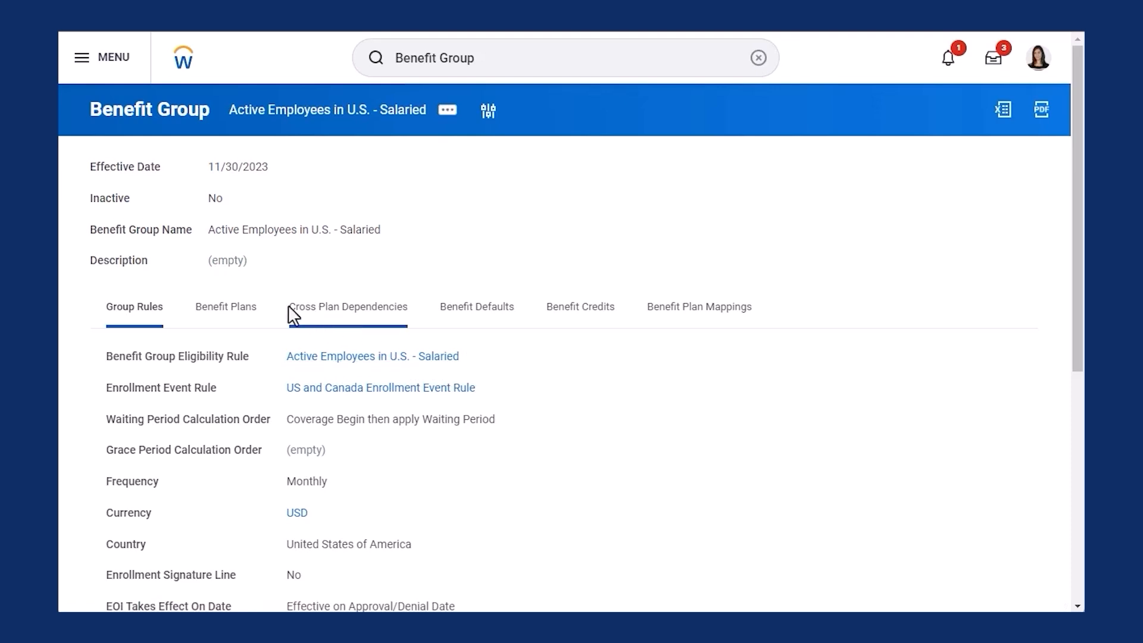
Step: Open the Benefit Plans tab, expand More (33), and scroll through all 38 group plans
left_click(241, 312)
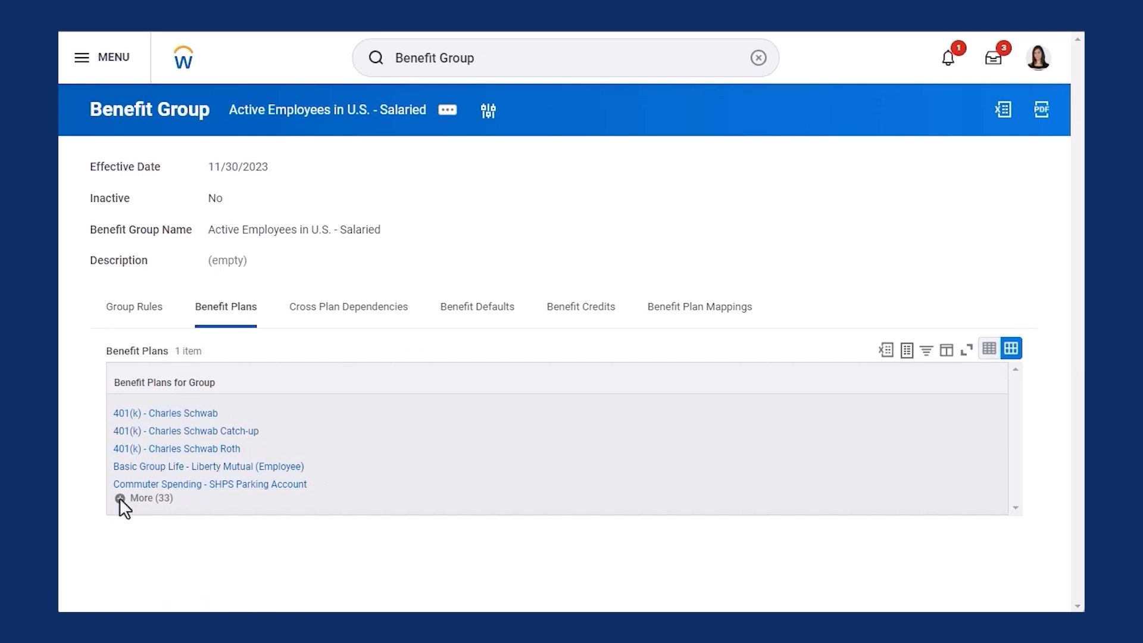
left_click(119, 498)
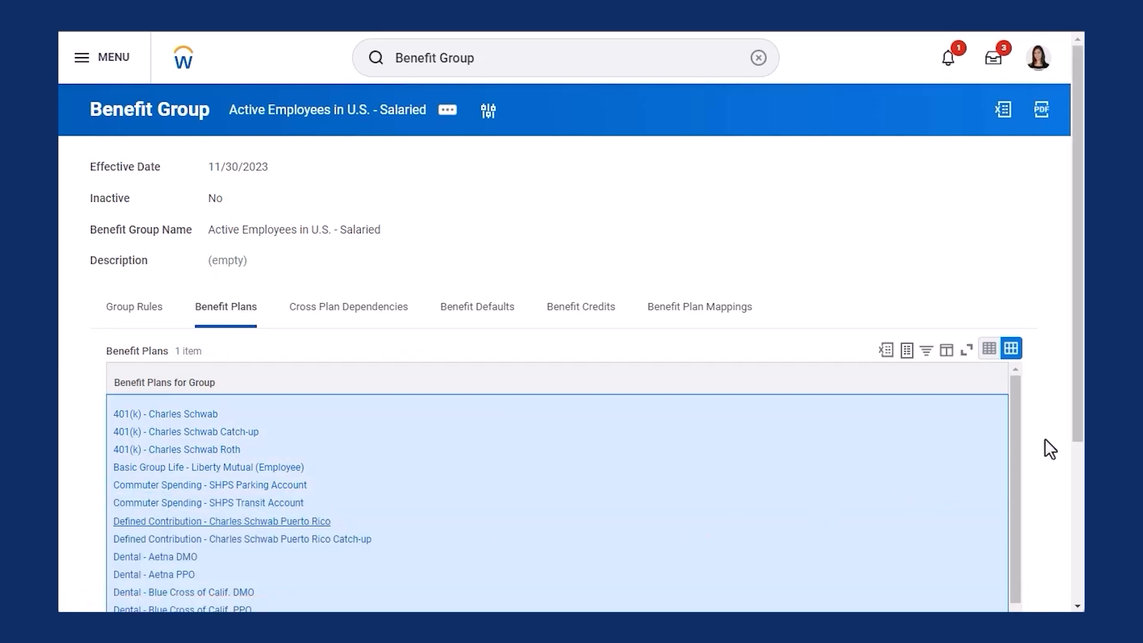
left_click_drag(1077, 409, 1066, 570)
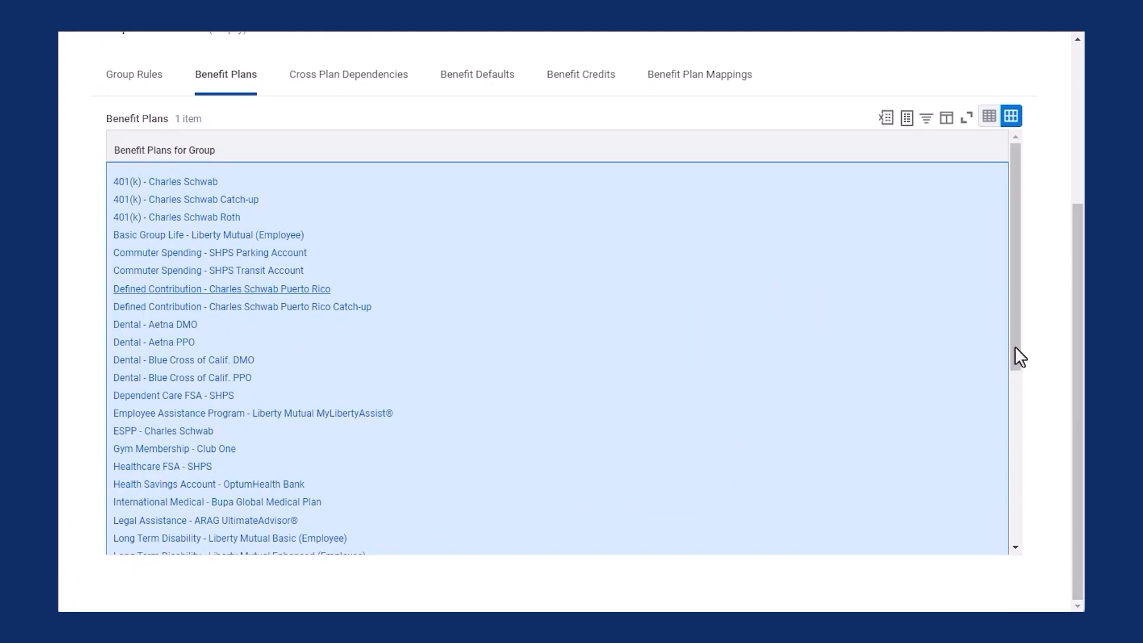
left_click_drag(1014, 346, 1009, 503)
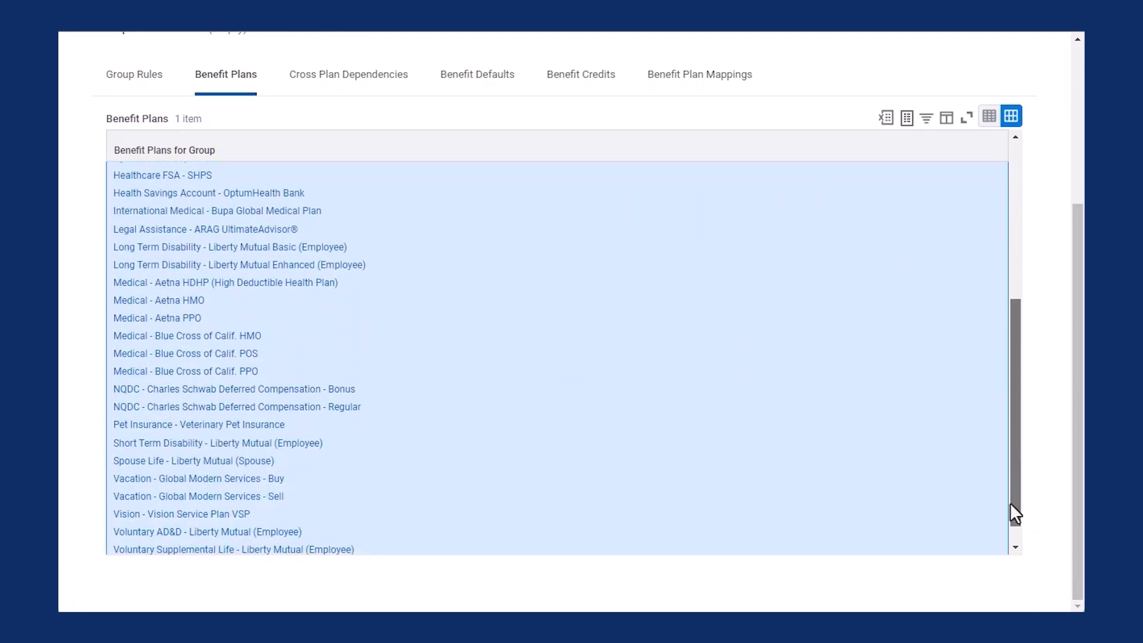